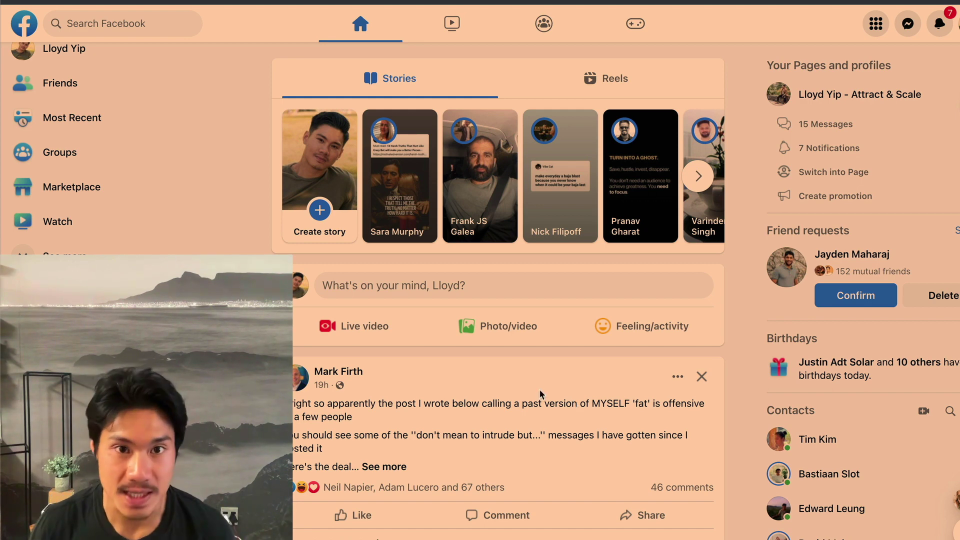
- Scroll back up the Facebook home feed on the way to the SaaS Growth Hacks group
scroll(180, 164, "up", 1)
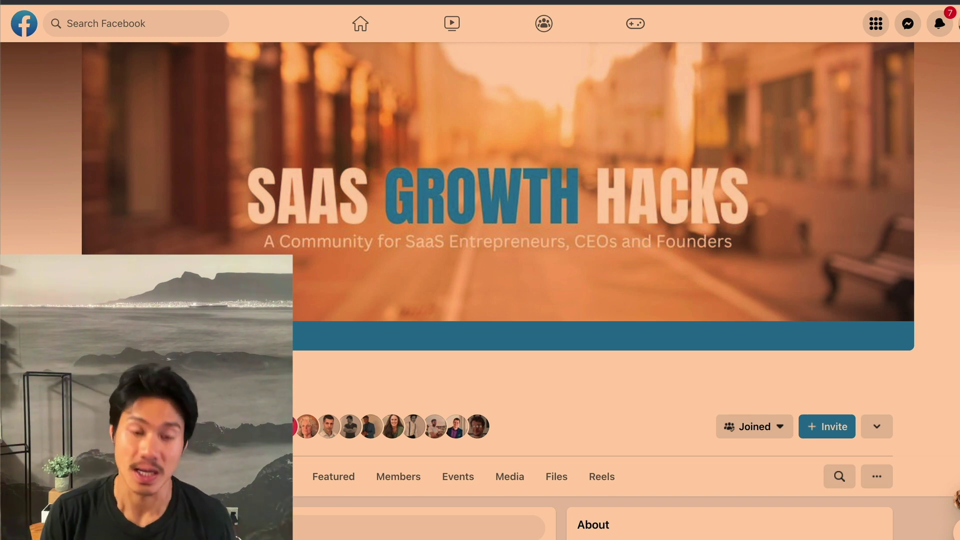
left_click(105, 23)
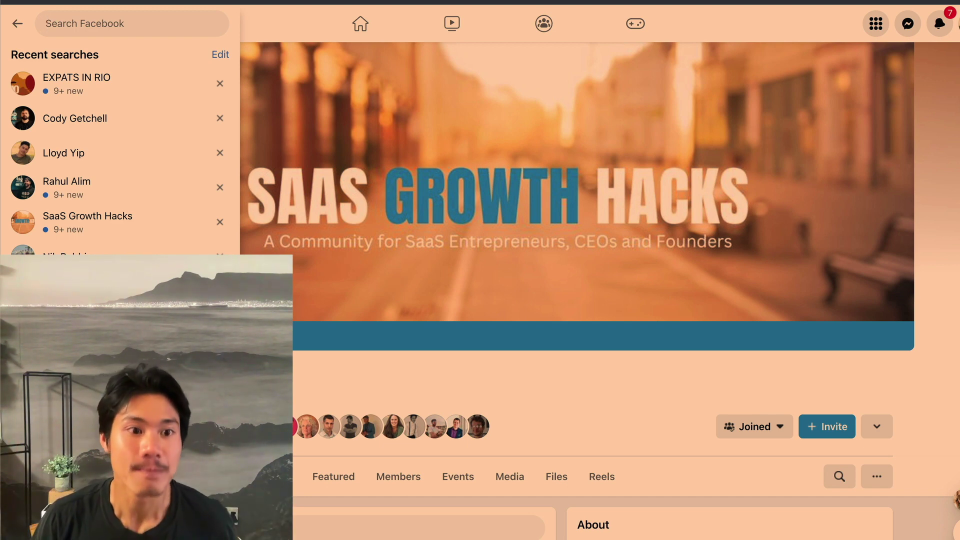
key("Escape")
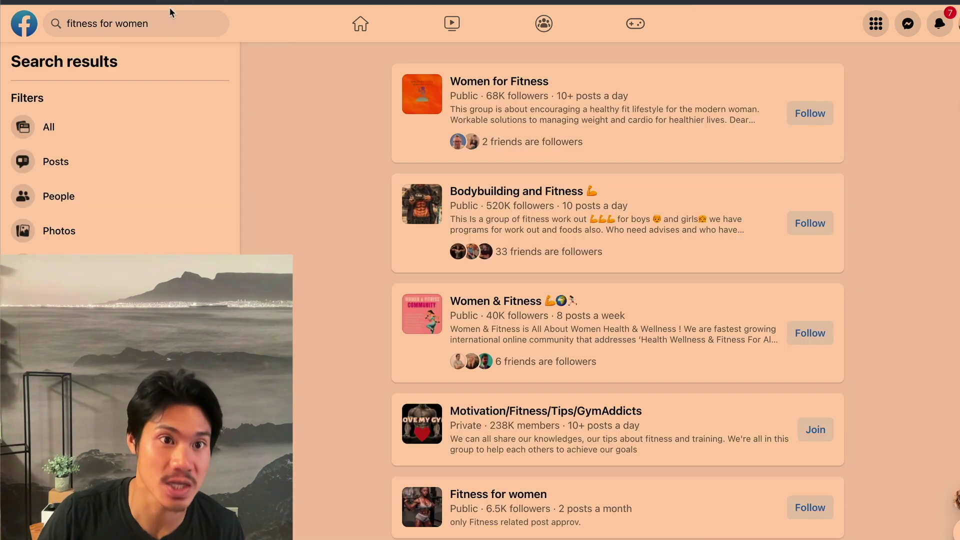
left_click(159, 22)
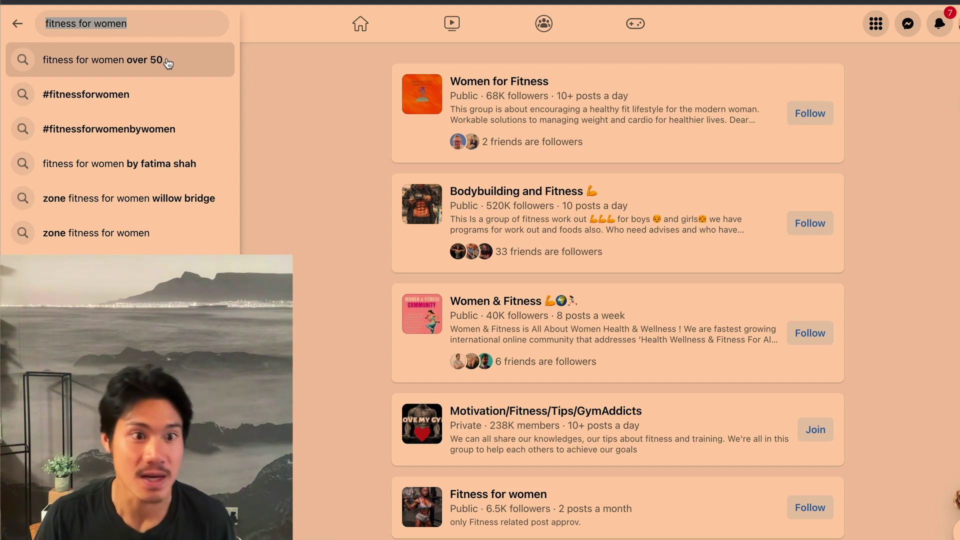
left_click(322, 87)
mouse_move(474, 86)
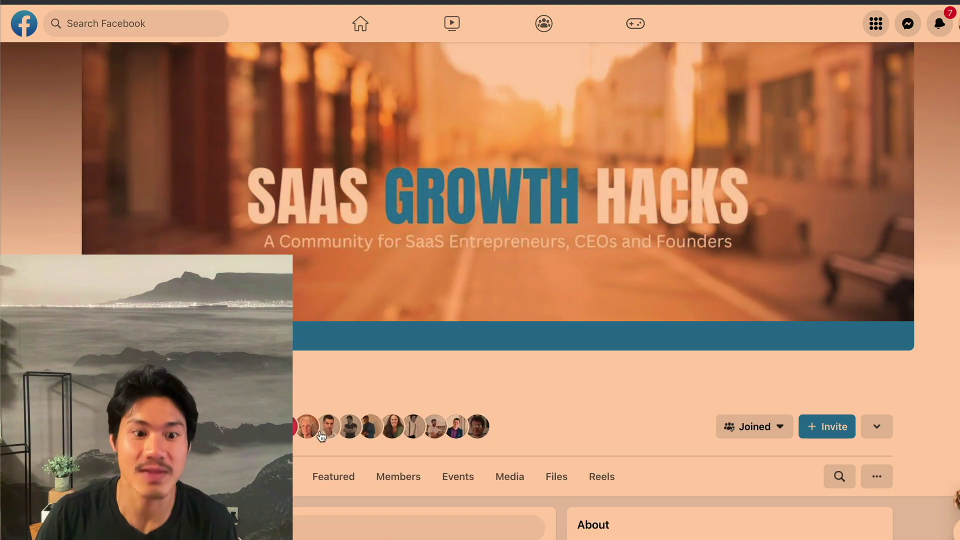
- Open the SaaS Growth Hacks group's member list
scroll(330, 440, "down", 2)
scroll(351, 431, "down", 3)
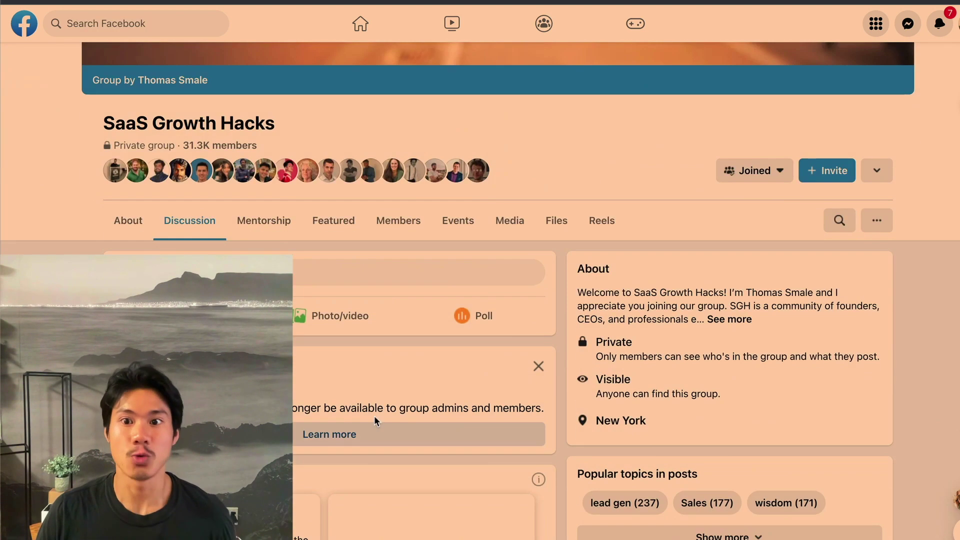
left_click(395, 226)
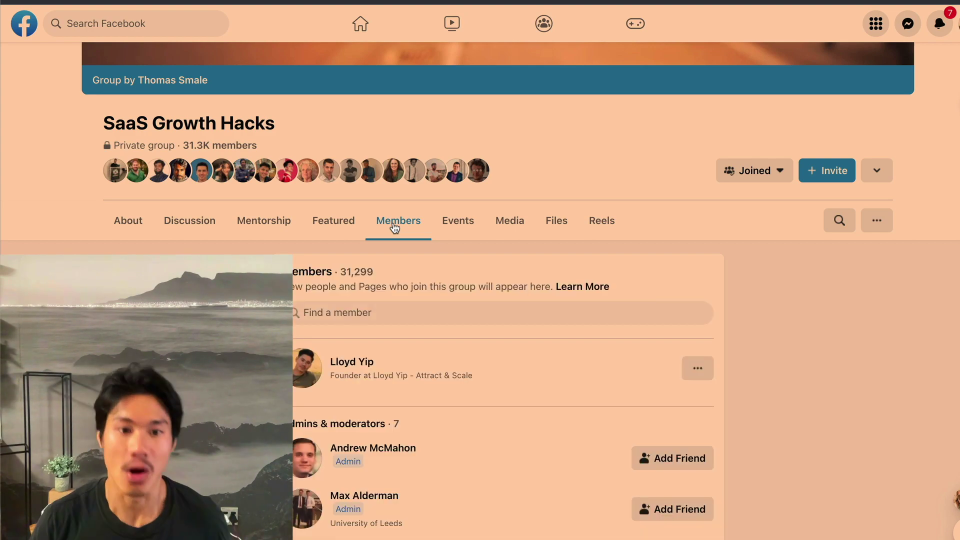
- Scroll through the members listed under 'New to the group'
scroll(402, 232, "down", 6)
scroll(406, 264, "down", 7)
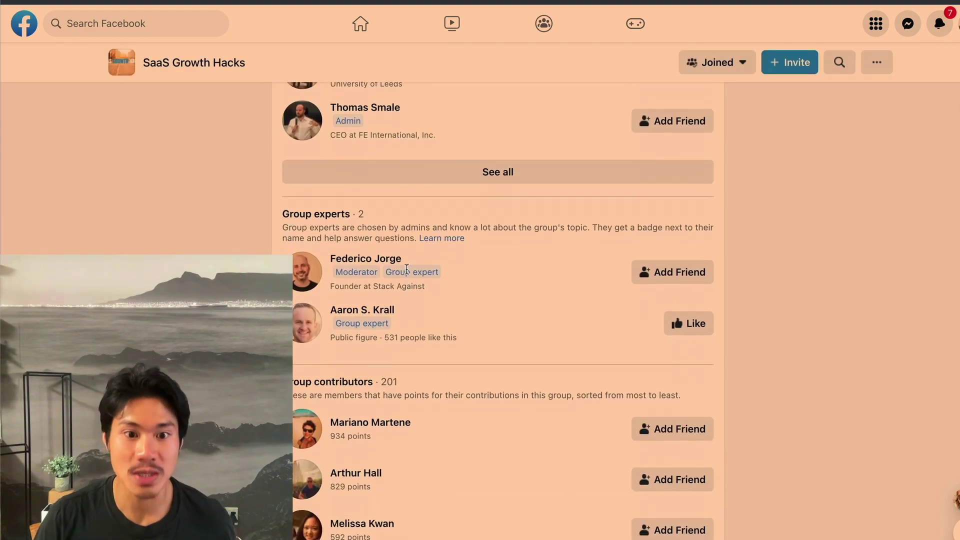
scroll(407, 340, "down", 9)
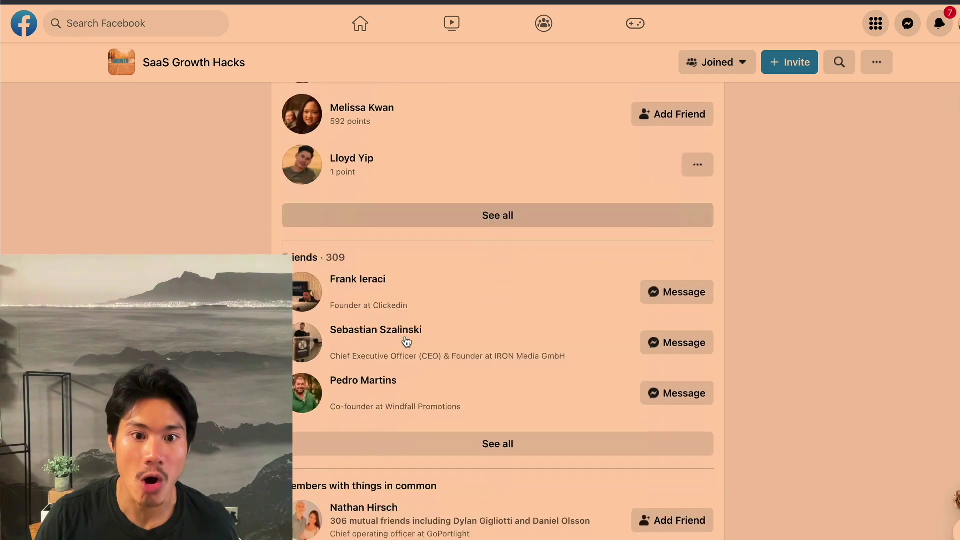
scroll(402, 347, "down", 10)
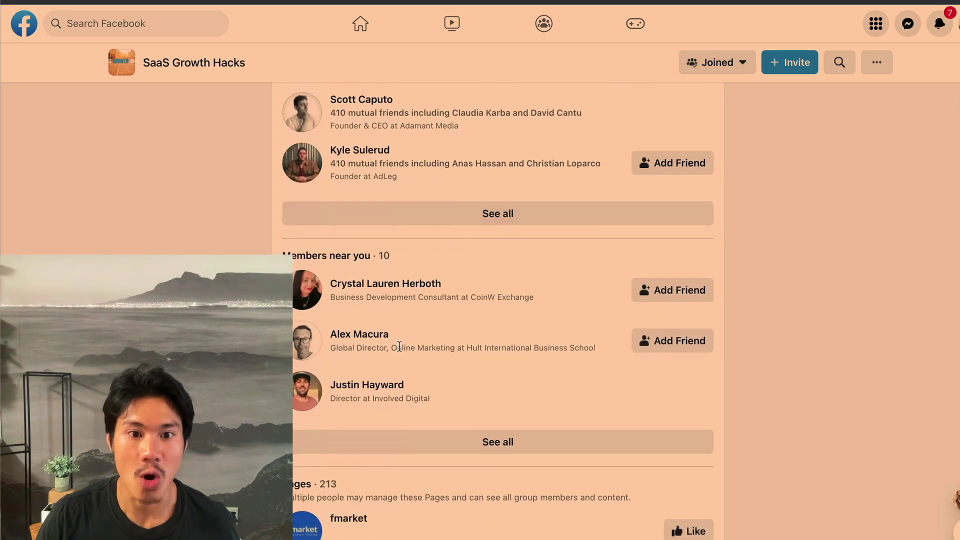
scroll(375, 374, "down", 5)
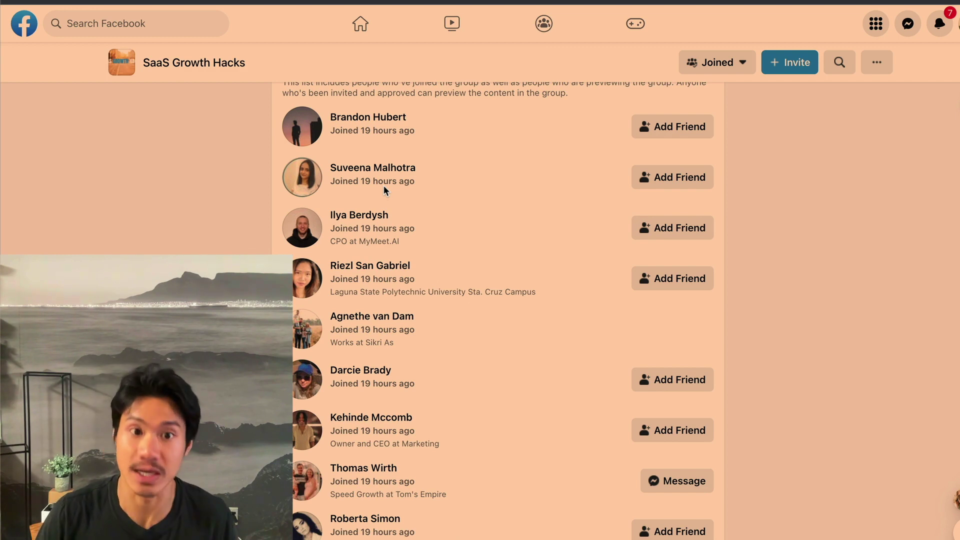
scroll(383, 185, "up", 2)
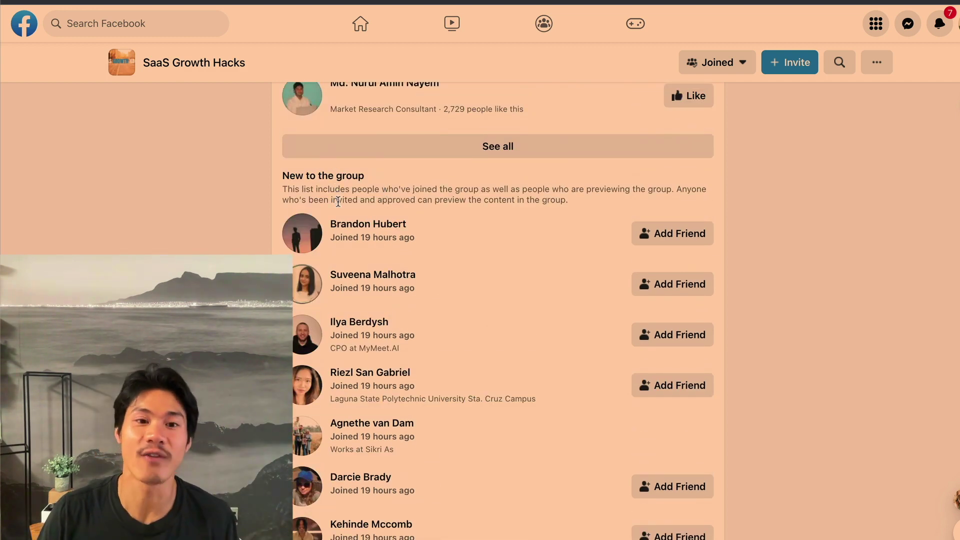
scroll(380, 365, "down", 1)
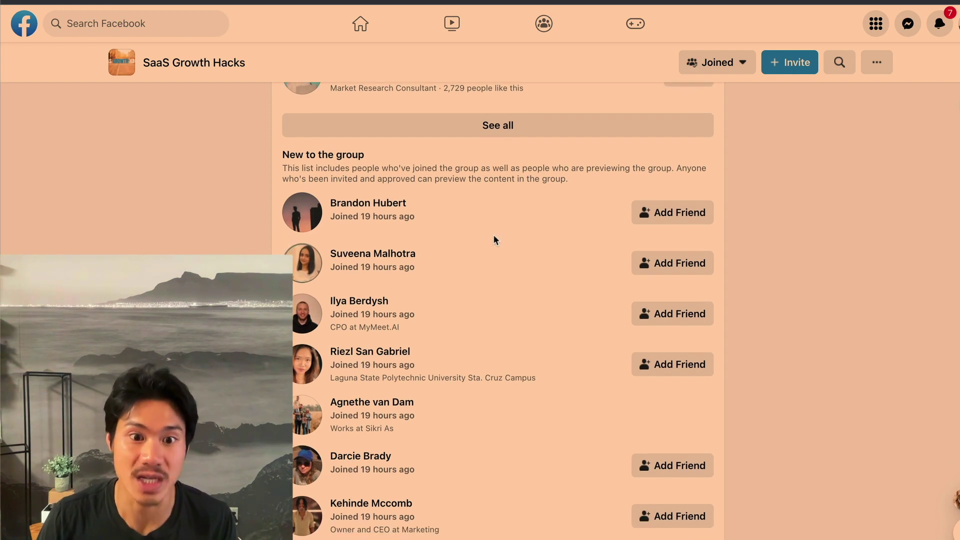
scroll(375, 416, "down", 4)
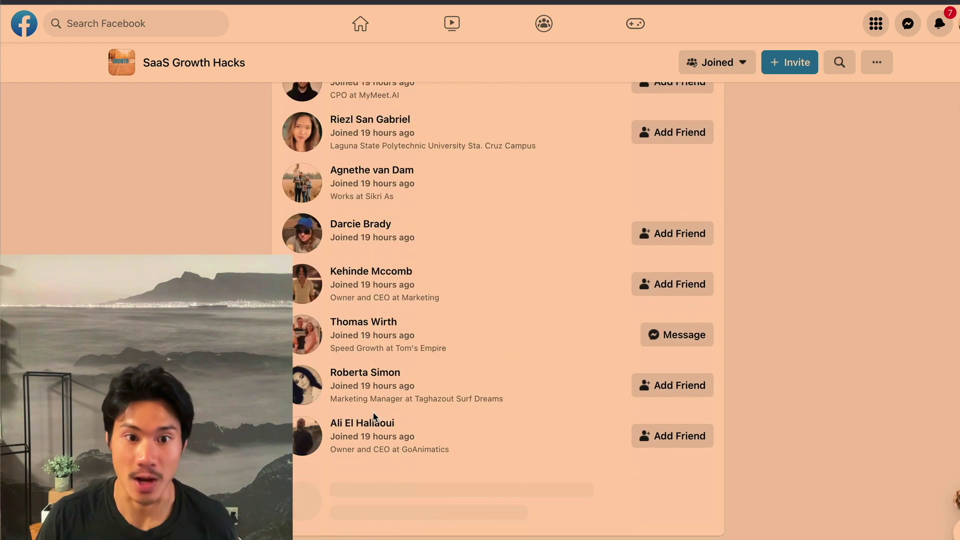
scroll(479, 466, "down", 5)
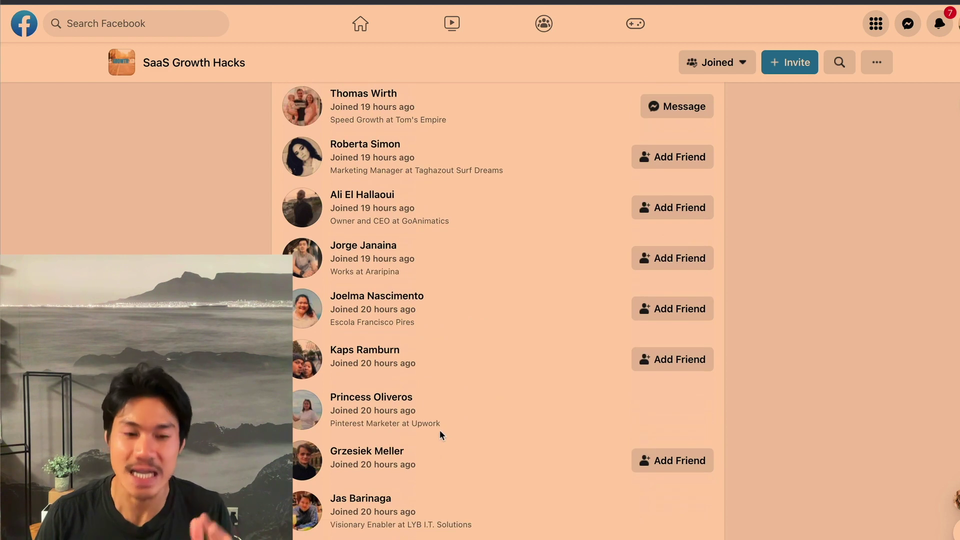
scroll(440, 430, "down", 6)
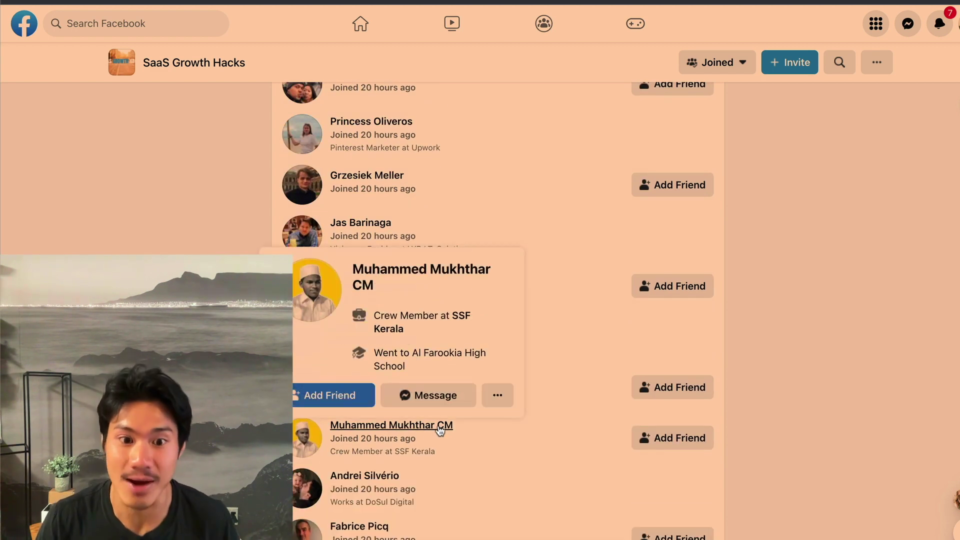
scroll(439, 430, "down", 7)
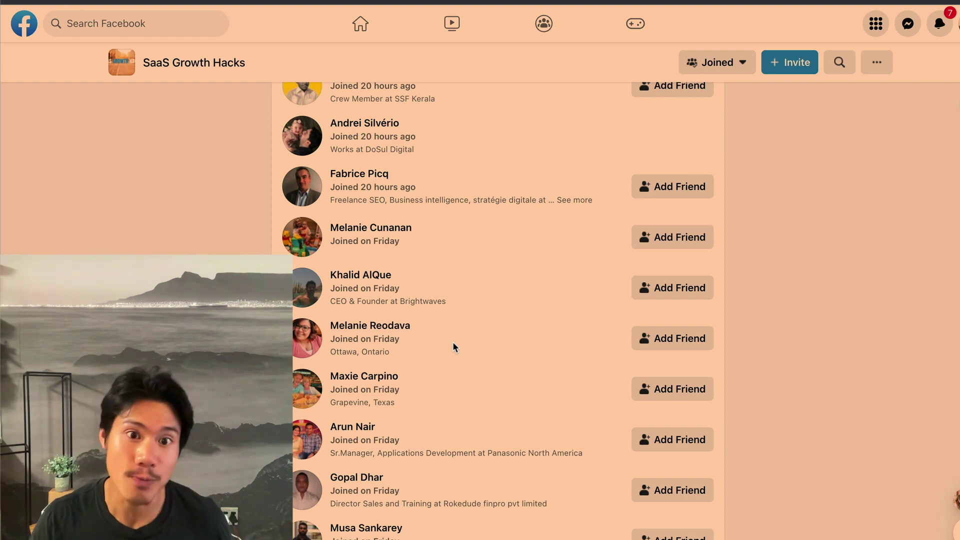
mouse_move(340, 175)
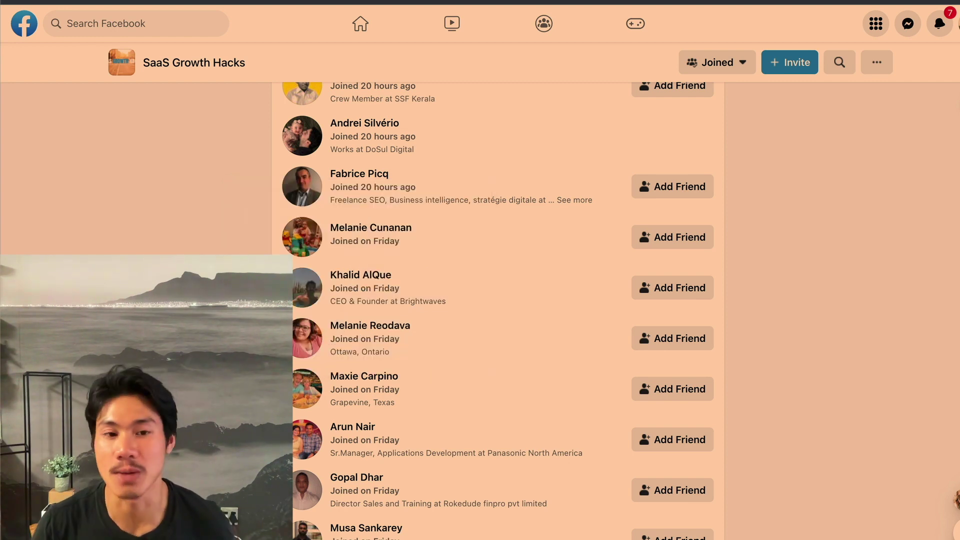
scroll(498, 310, "up", 1)
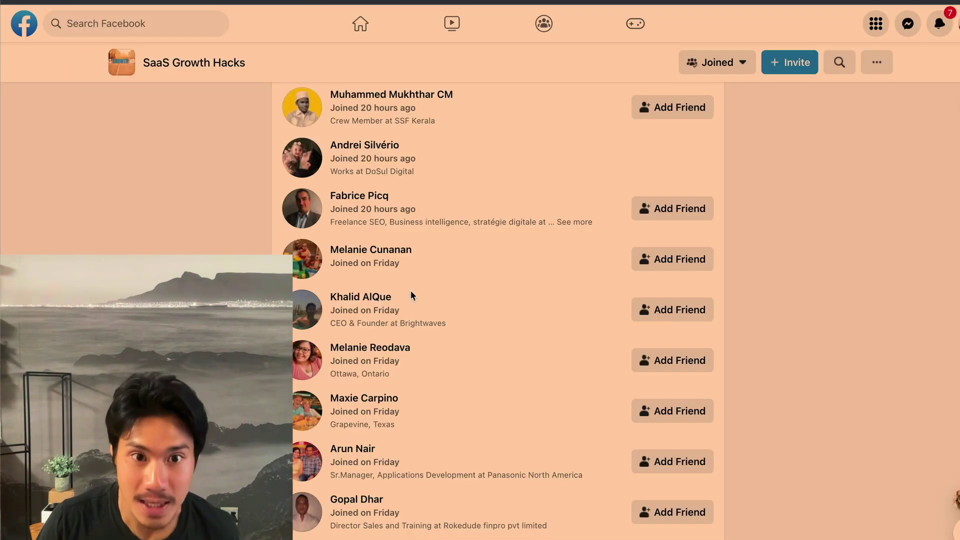
- Open the Pepper friend-request extension panel, look through it, and close it
scroll(412, 296, "up", 10)
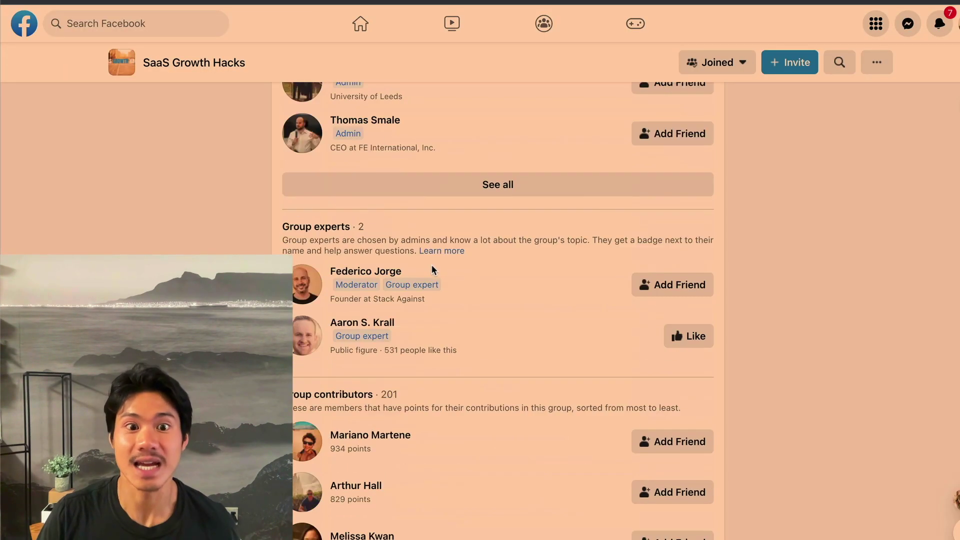
scroll(432, 265, "up", 15)
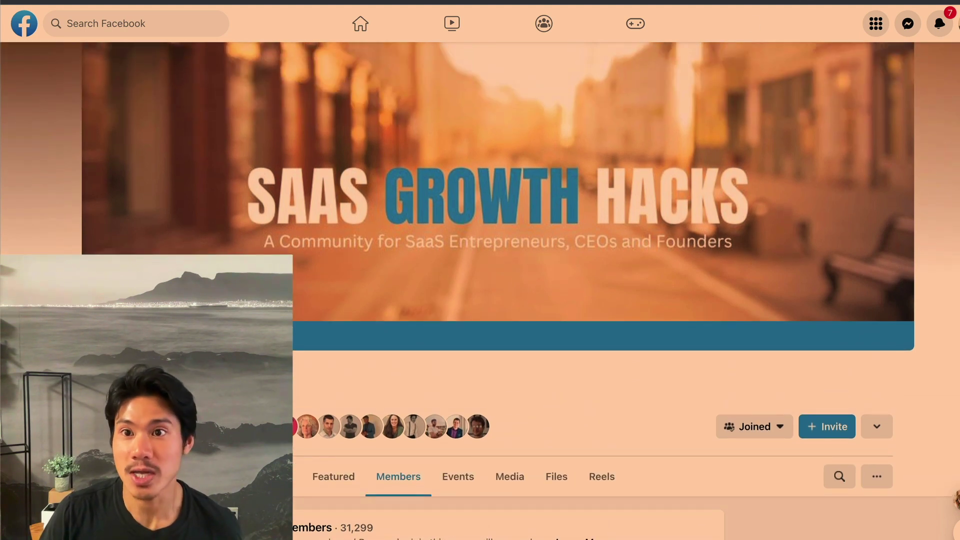
left_click(752, 238)
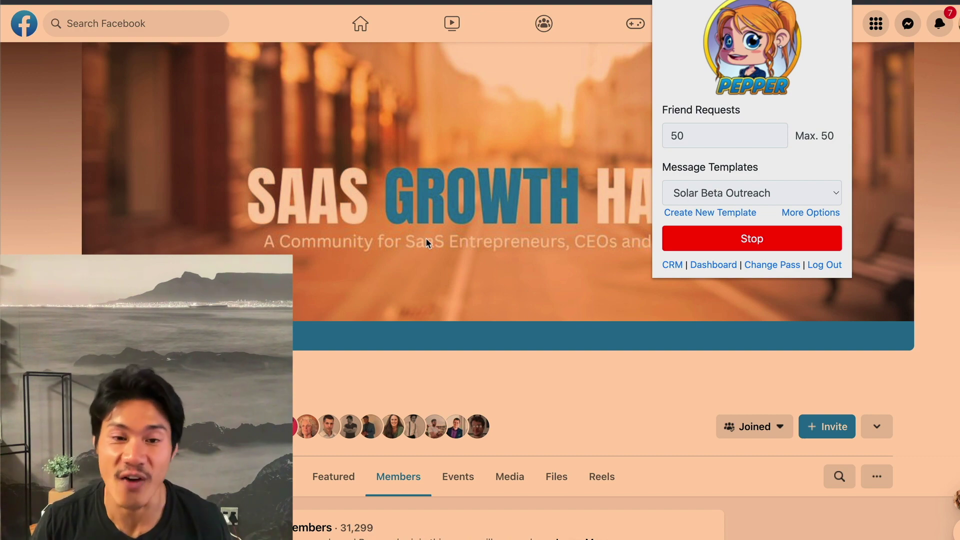
scroll(425, 238, "down", 4)
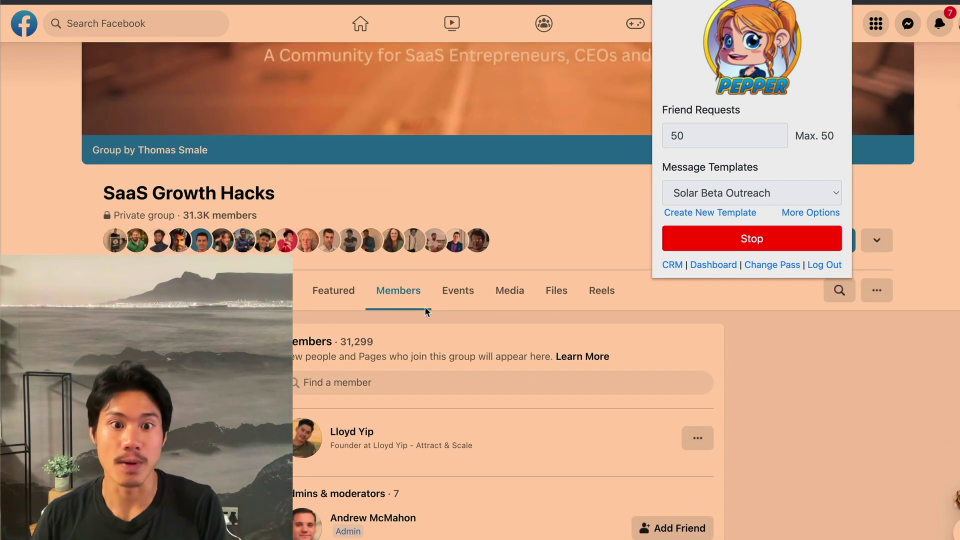
scroll(397, 288, "down", 6)
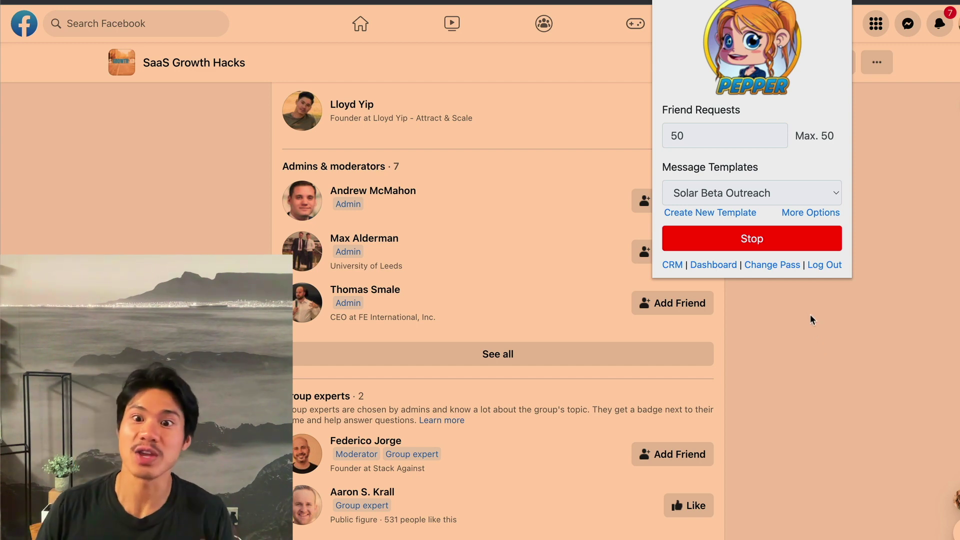
left_click(822, 374)
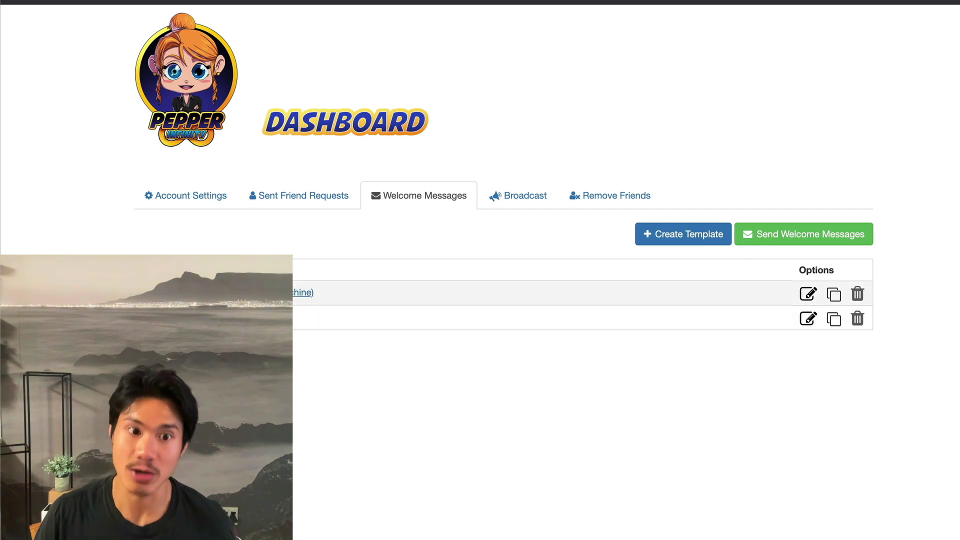
- Review the Cold Outreach template's Main Keywords and its {firstname} welcome message
left_click(288, 292)
scroll(578, 213, "down", 2)
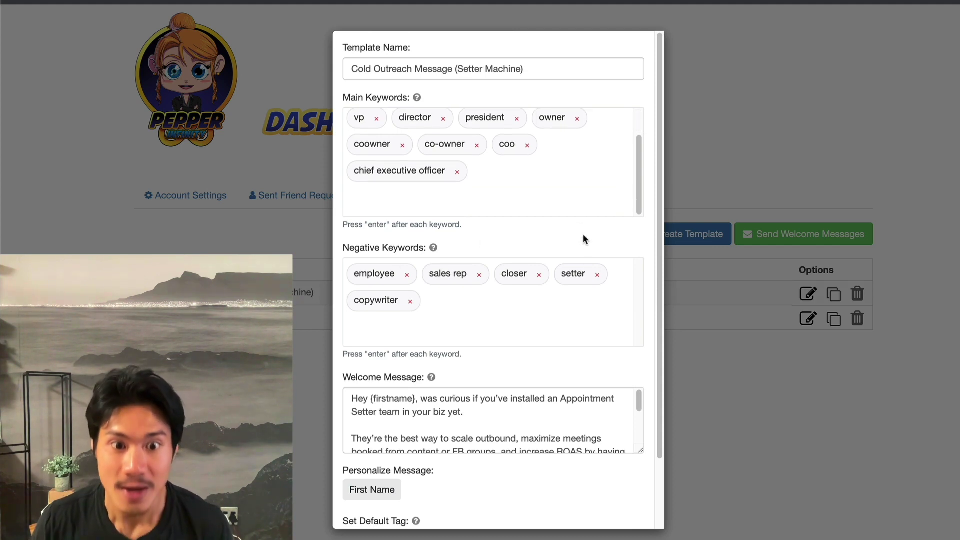
scroll(560, 399, "down", 3)
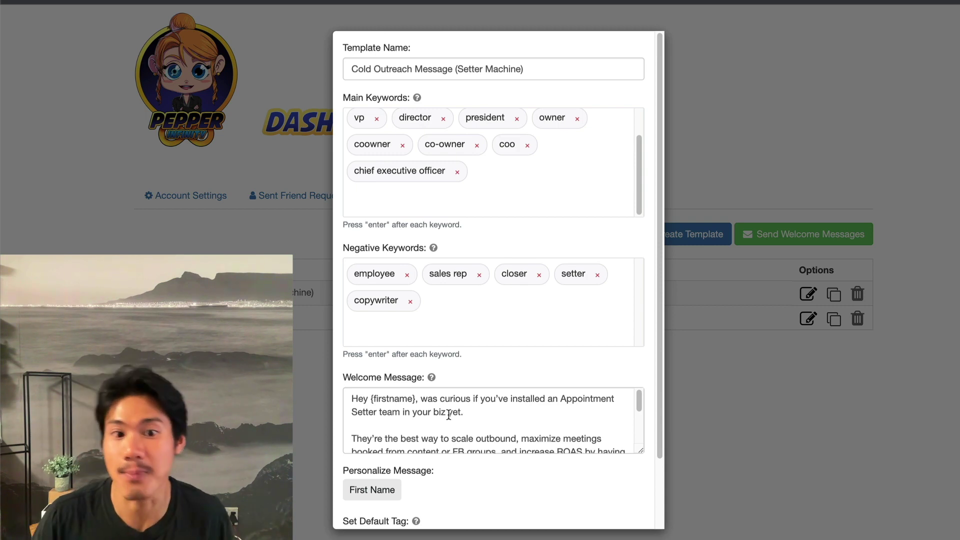
left_click_drag(371, 398, 418, 396)
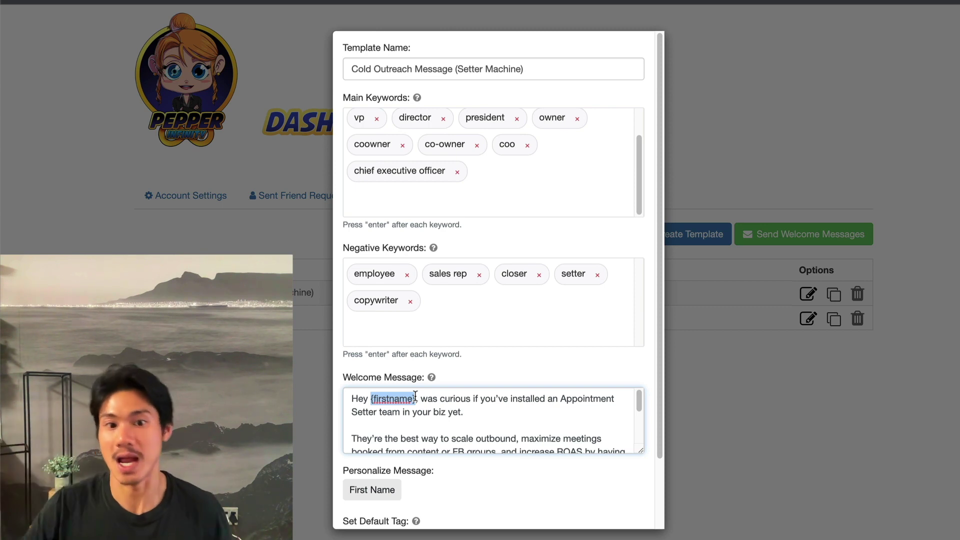
left_click(427, 398)
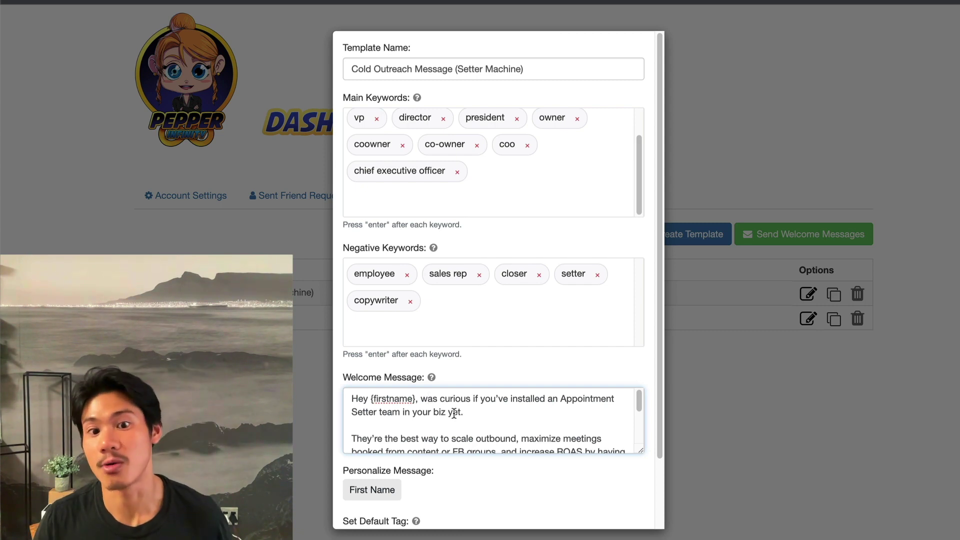
scroll(455, 413, "down", 1)
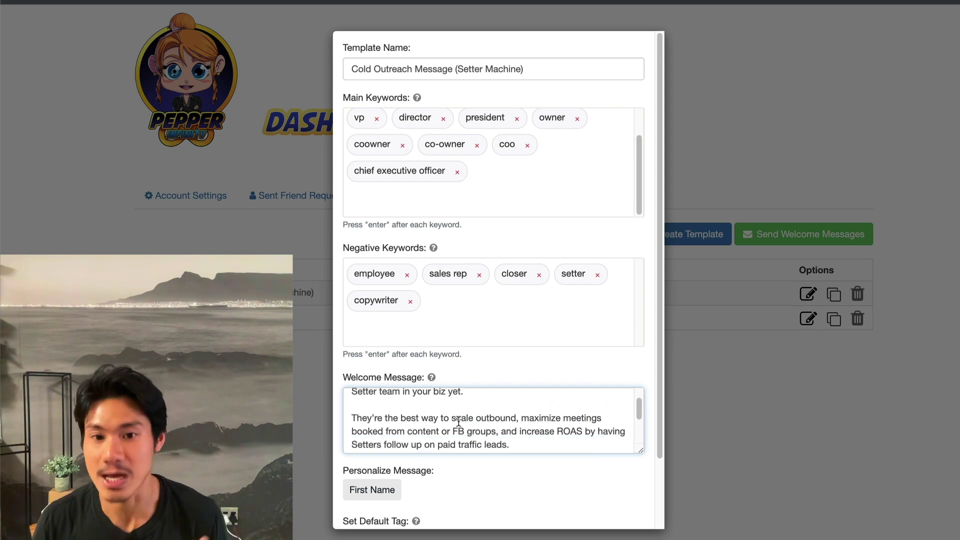
scroll(458, 420, "down", 2)
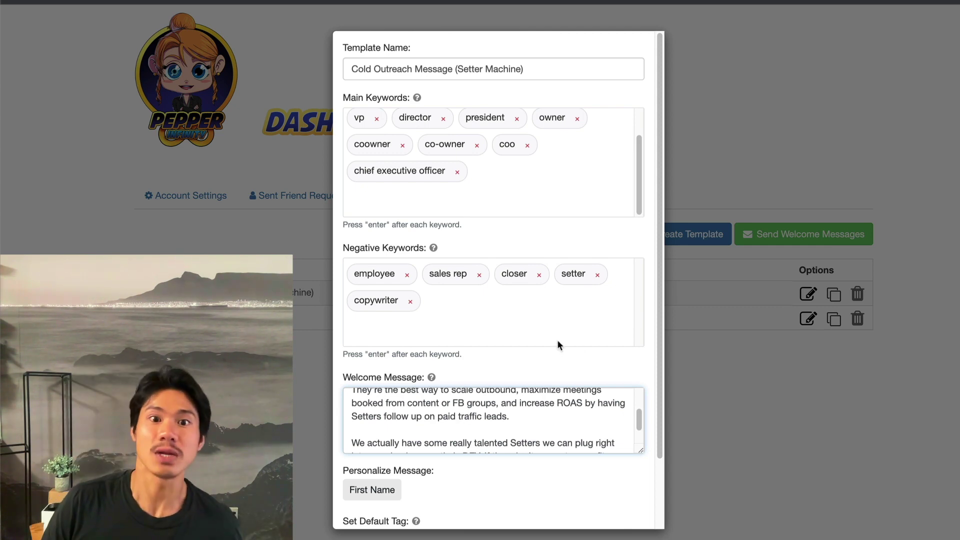
scroll(514, 145, "up", 1)
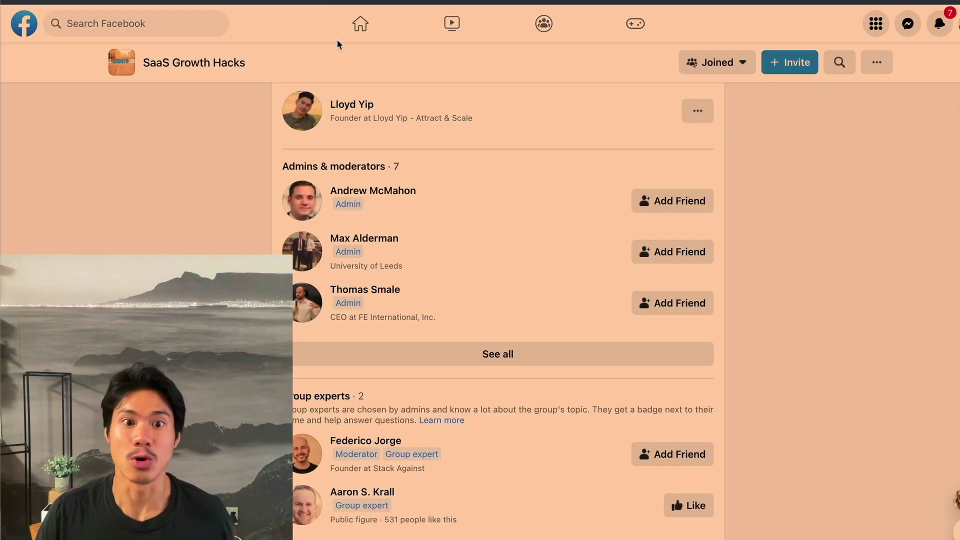
- Look over the admins in the SaaS Growth Hacks group's Members list
mouse_move(403, 190)
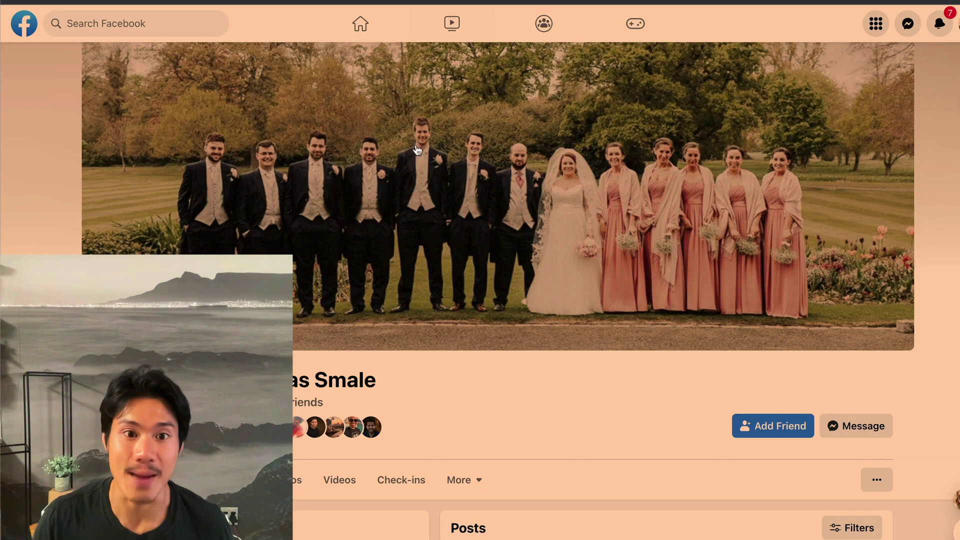
- Scroll the admin's profile and highlight the CEO title in the Intro
scroll(377, 237, "down", 5)
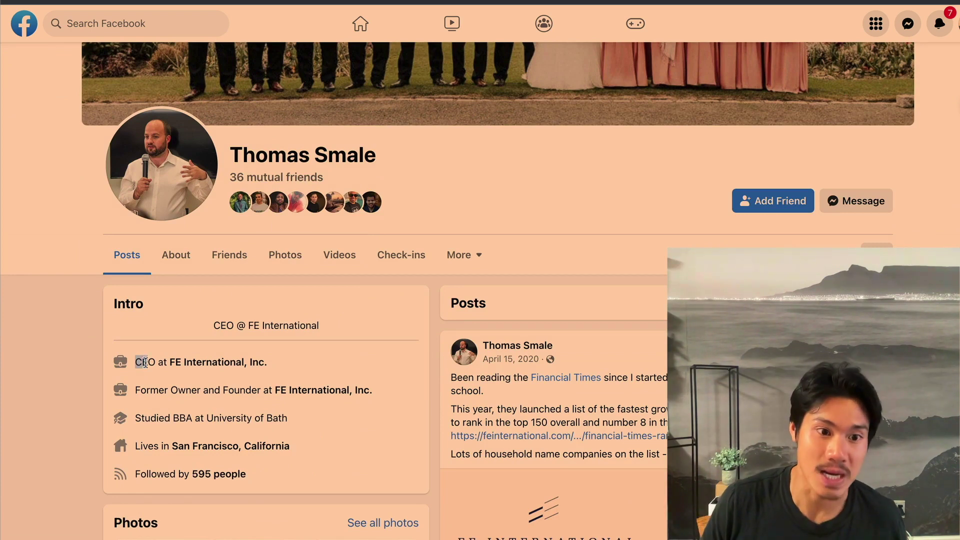
left_click_drag(138, 361, 156, 361)
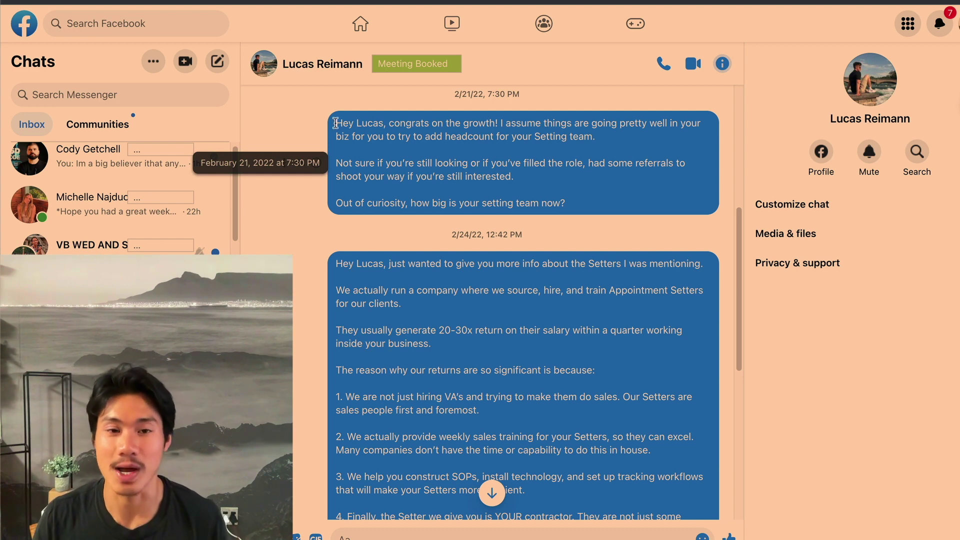
- Highlight the first outreach message and scroll through the sent messages in this booked chat
left_click_drag(335, 123, 633, 210)
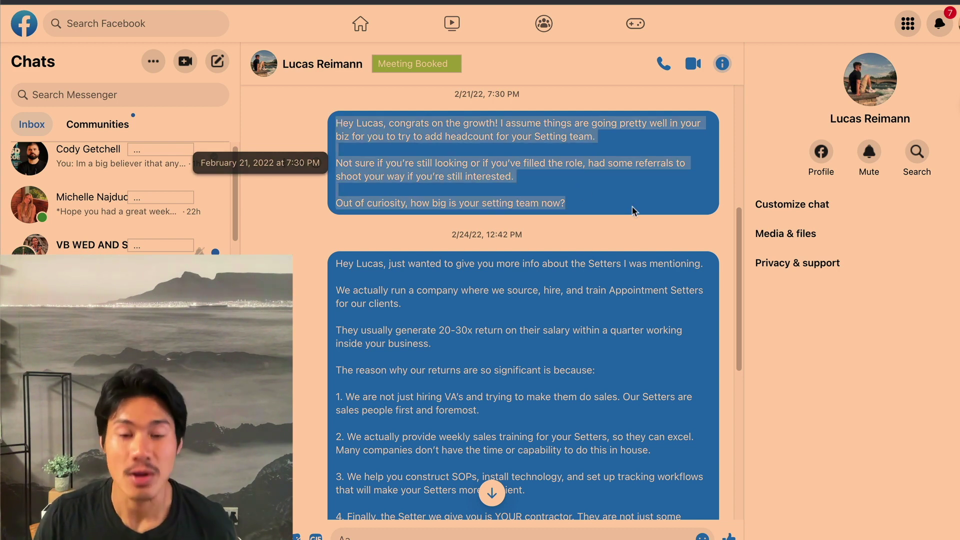
left_click(610, 233)
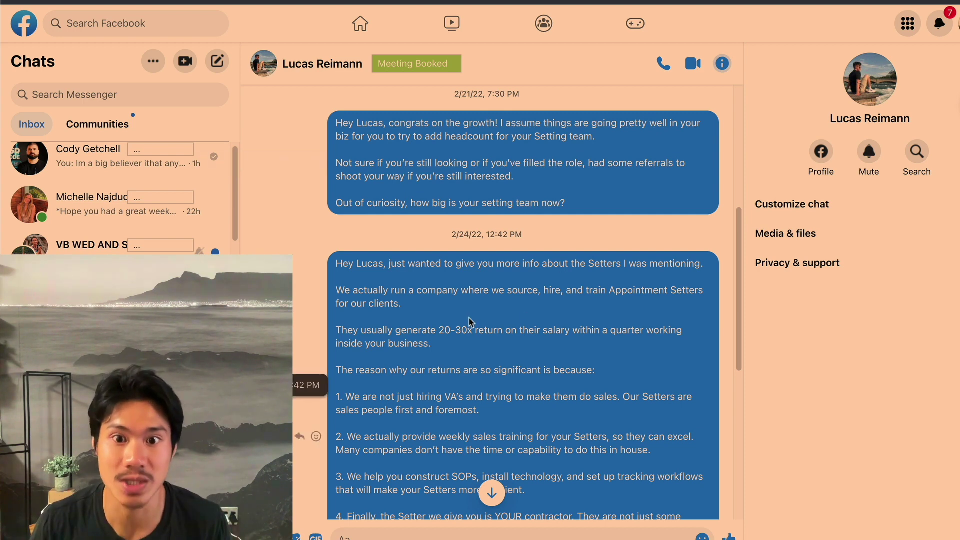
scroll(526, 327, "down", 2)
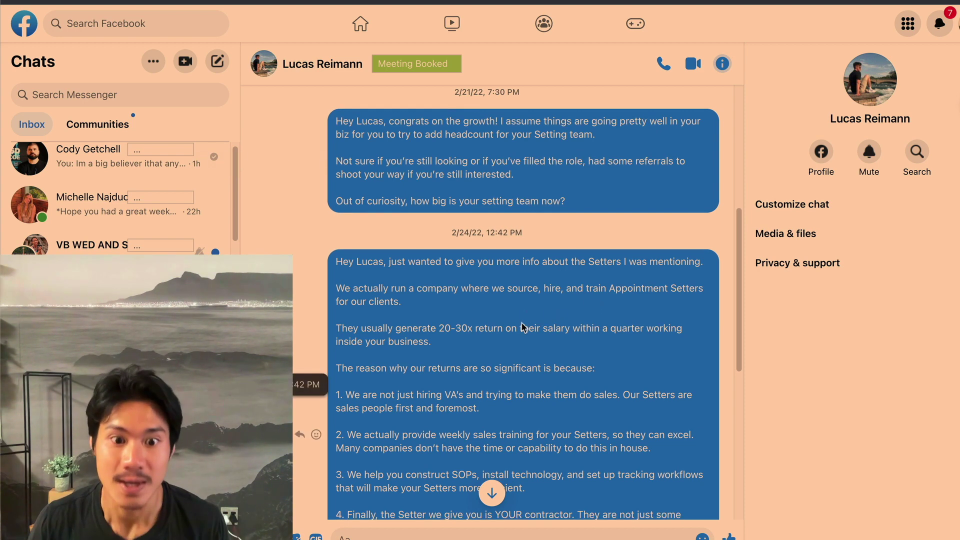
scroll(420, 255, "down", 4)
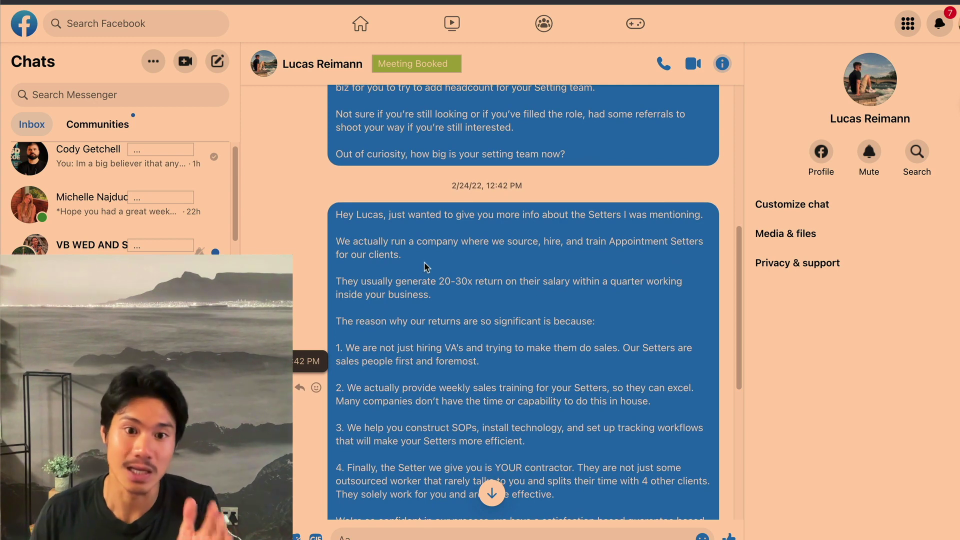
scroll(427, 271, "down", 3)
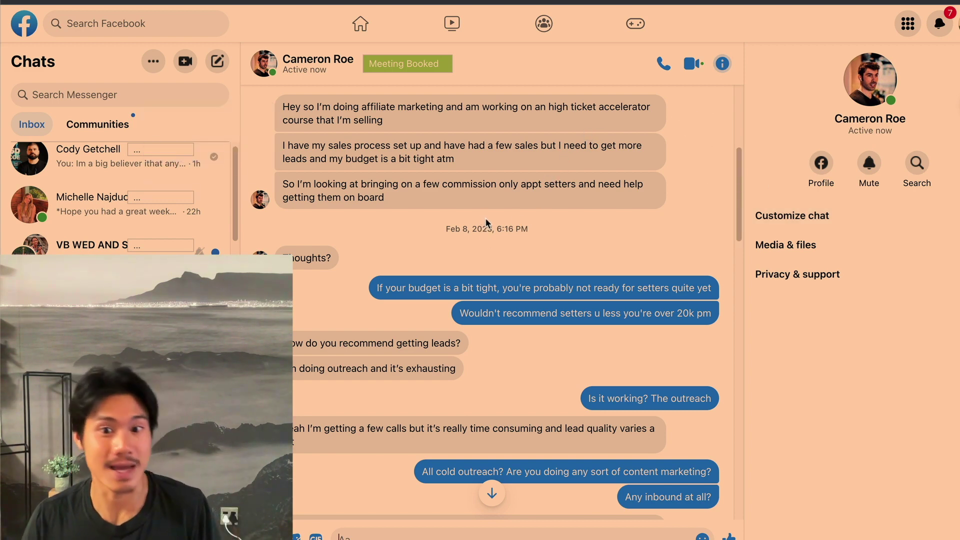
- Scroll the conversation and highlight the lead's reply about exhausting outreach
scroll(487, 225, "down", 1)
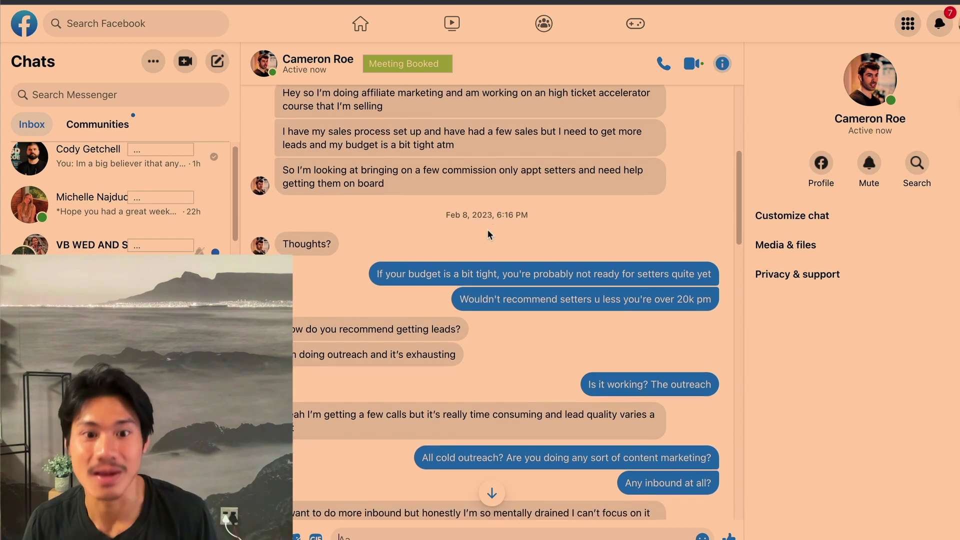
scroll(487, 234, "down", 5)
scroll(397, 222, "down", 1)
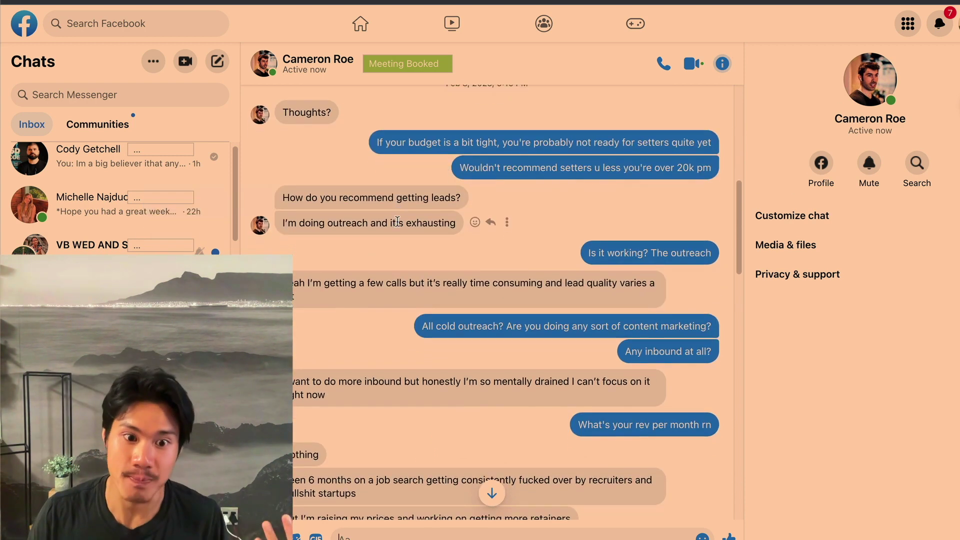
scroll(397, 222, "down", 2)
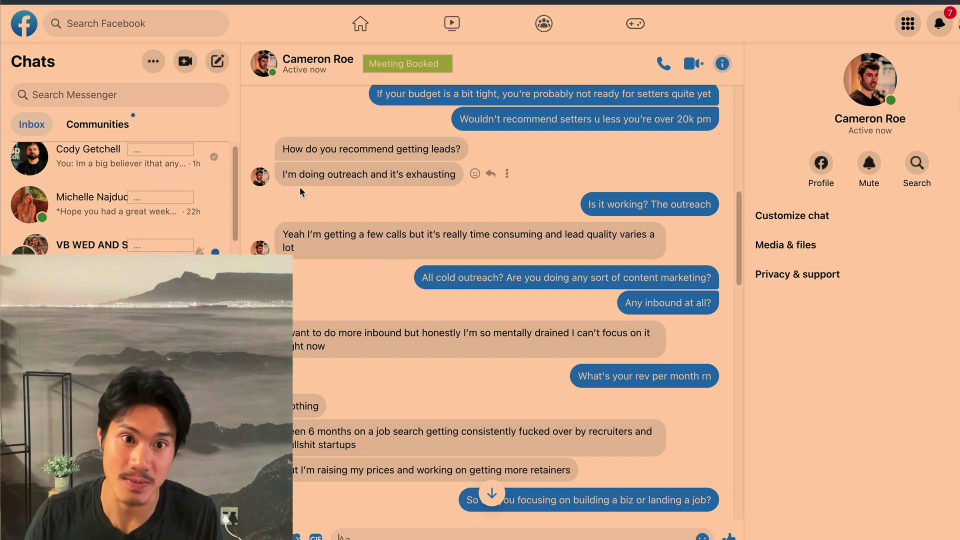
left_click_drag(284, 170, 457, 181)
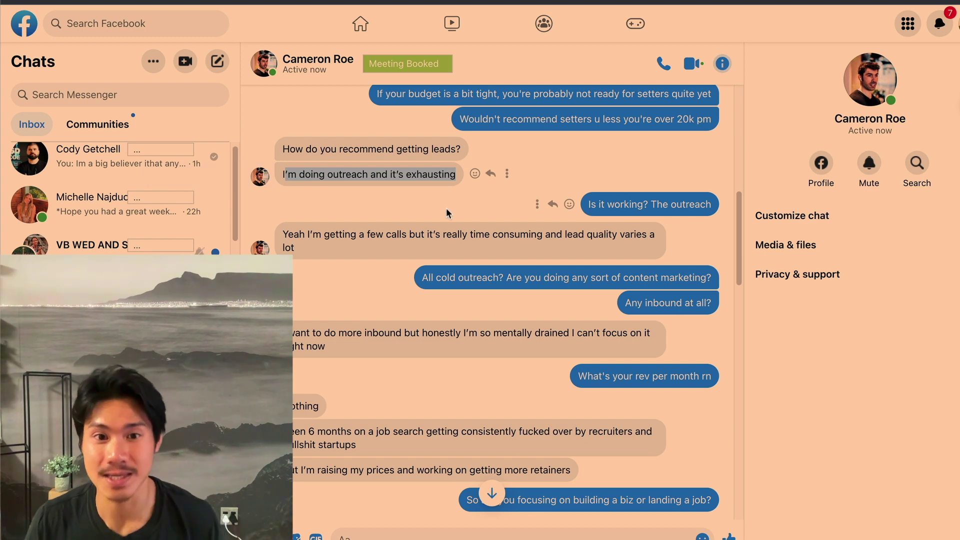
scroll(446, 208, "down", 1)
scroll(446, 217, "down", 2)
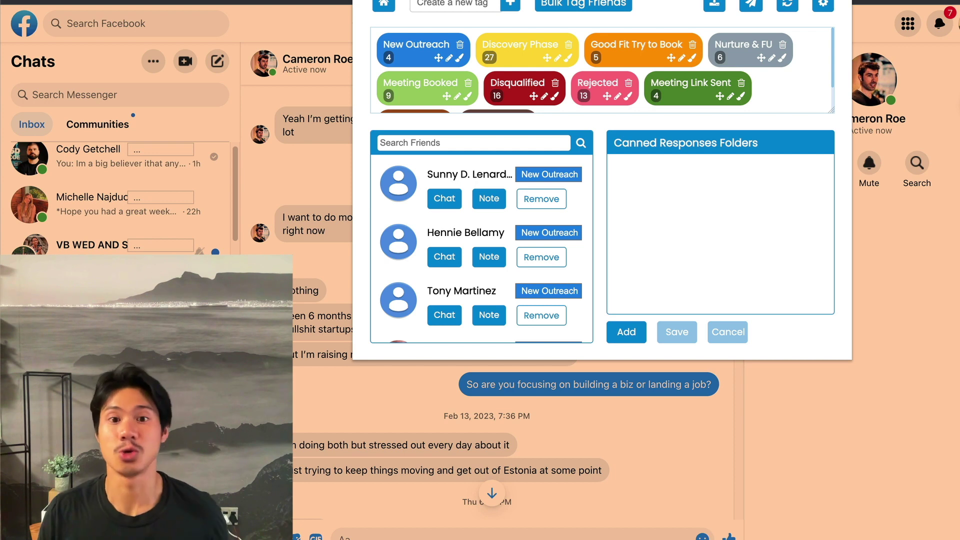
- Dismiss the Pepper tag manager listing Discovery Phase (27) and Meeting Booked (9)
left_click(296, 401)
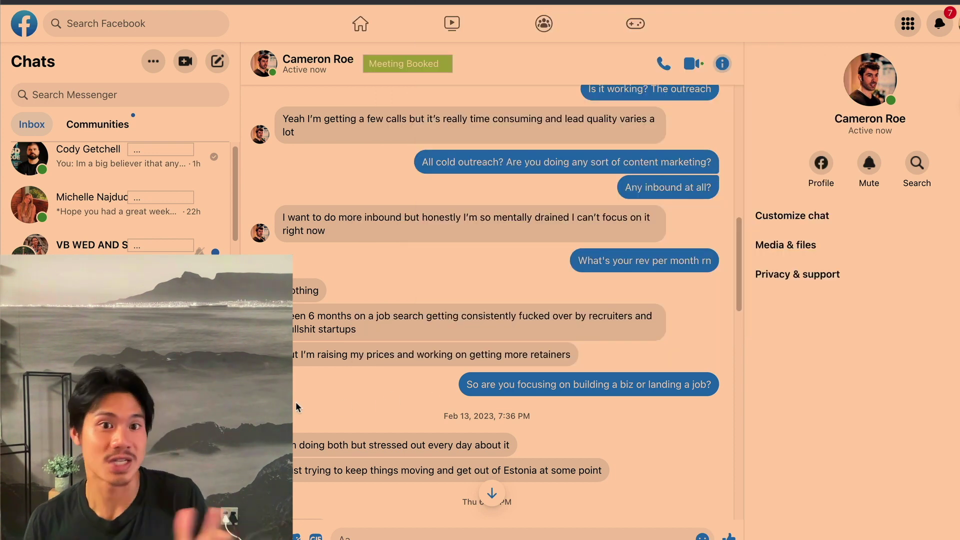